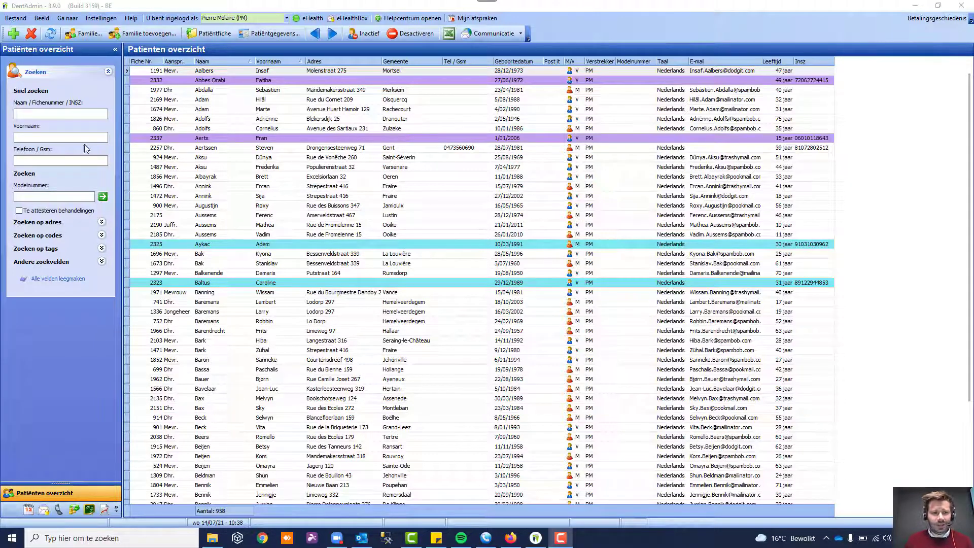
Find the patient by surname, open their file and start a new prescription (Voorschrift) from the treatment entry
left_click(69, 114)
type("sae")
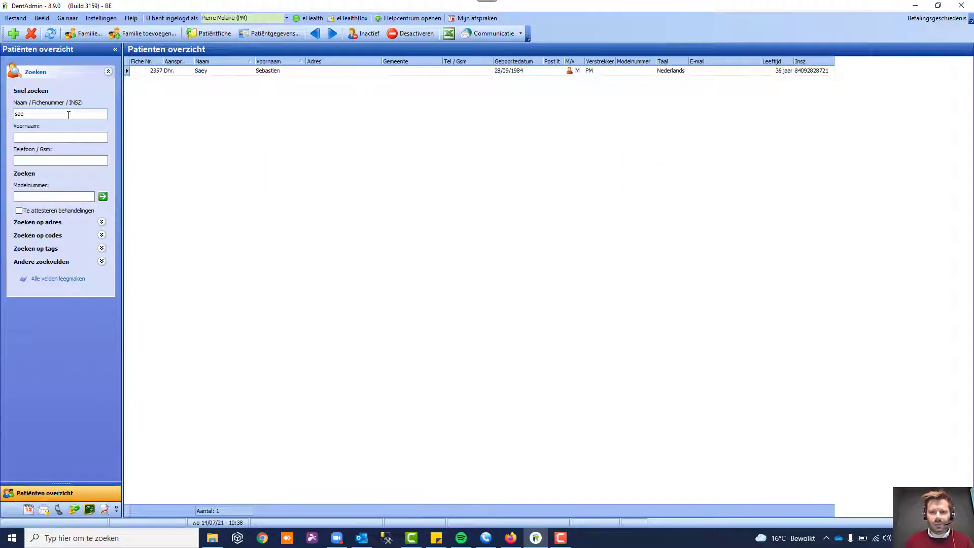
left_click(270, 71)
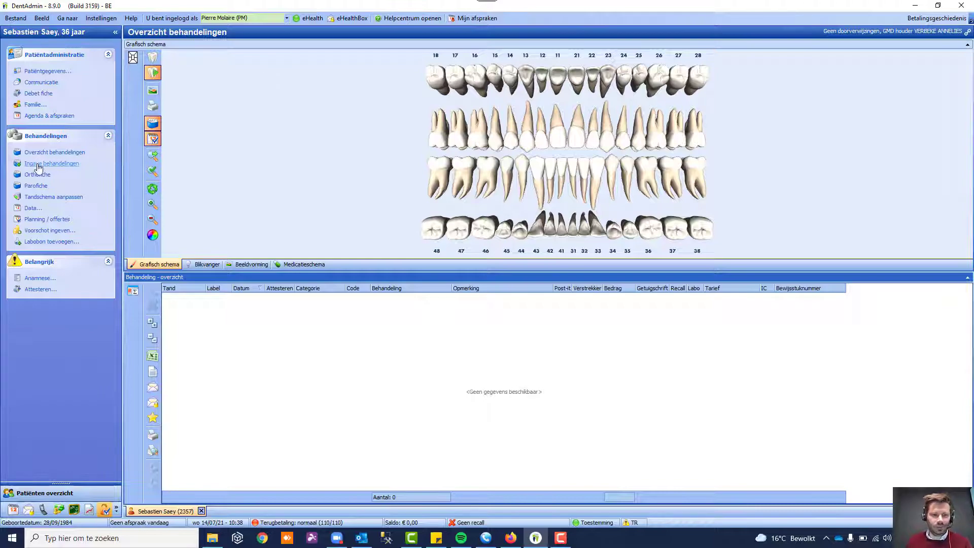
left_click(56, 163)
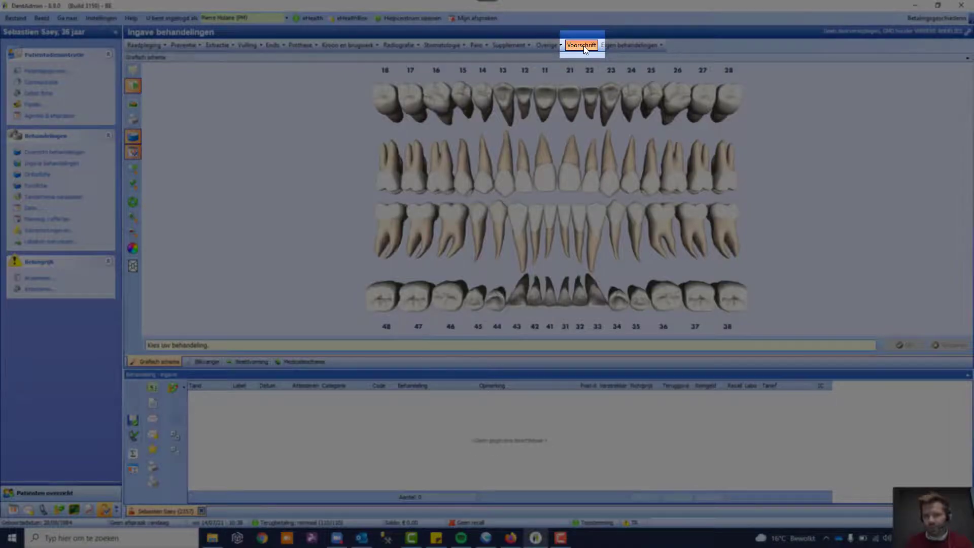
left_click(584, 46)
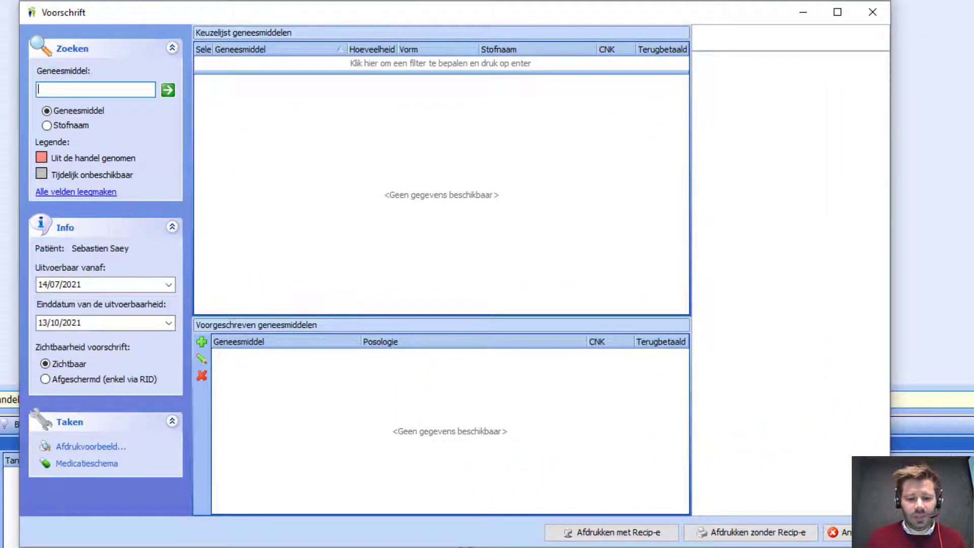
Search the medicines for "amoxicilline" and add Amoxicilline EG 1000 mg filmomh. tabl. 20 to the prescription
type("amox")
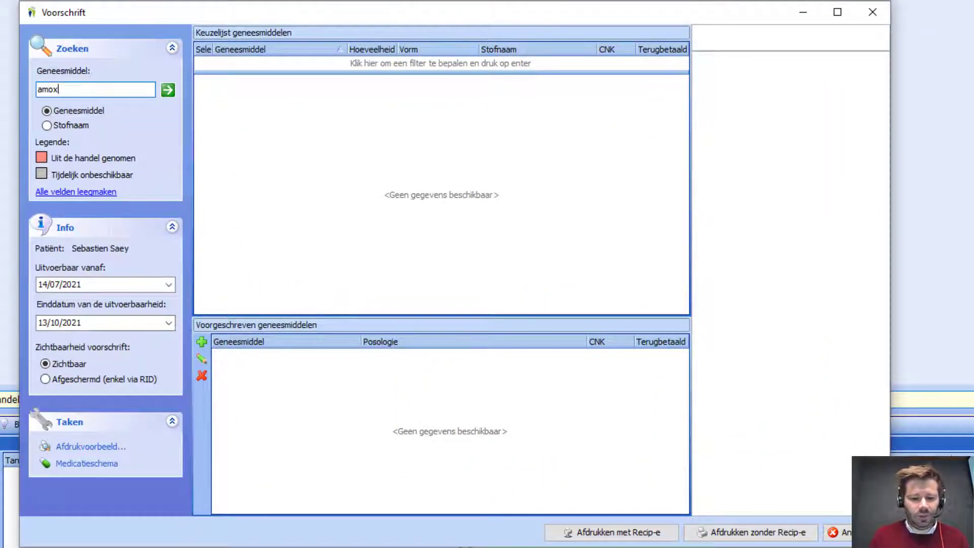
type("icilline")
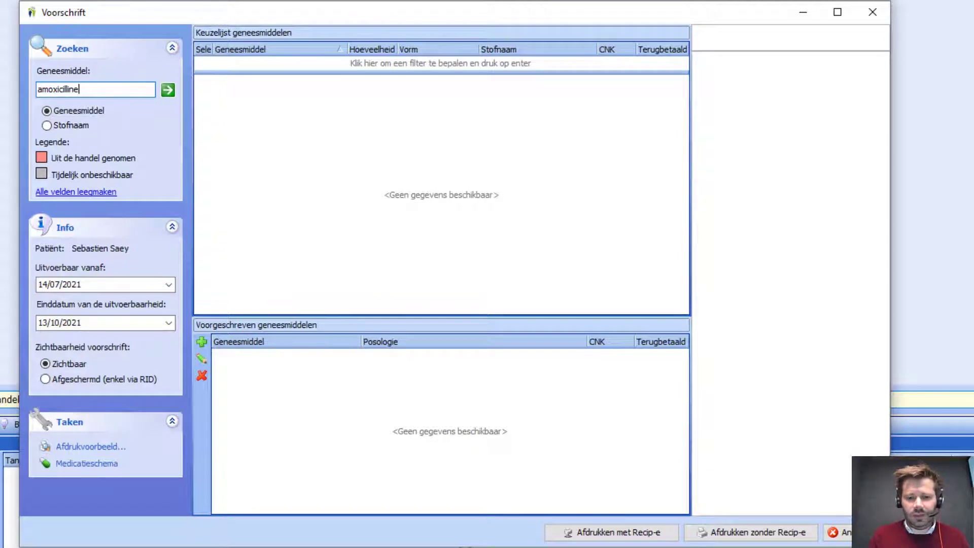
key("Return")
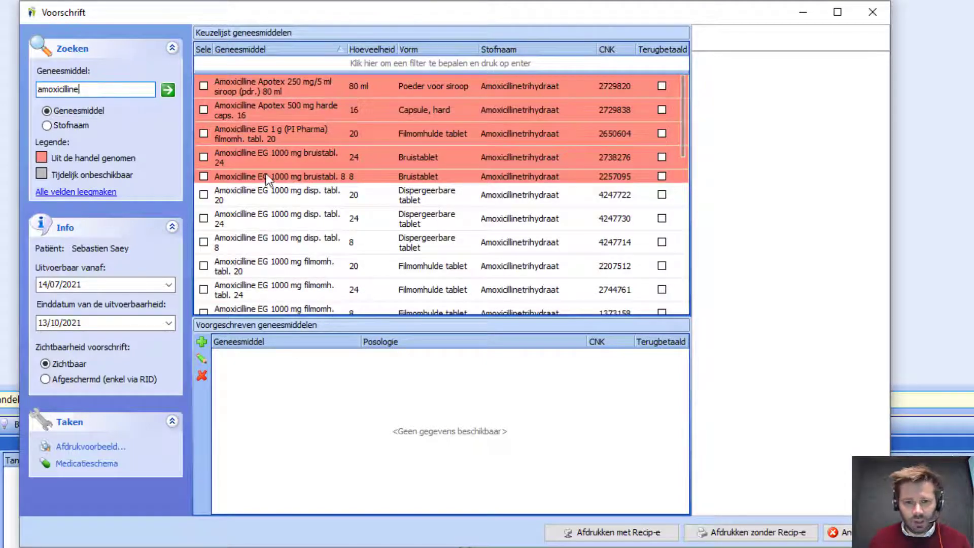
scroll(287, 224, "down", 2)
scroll(290, 178, "up", 2)
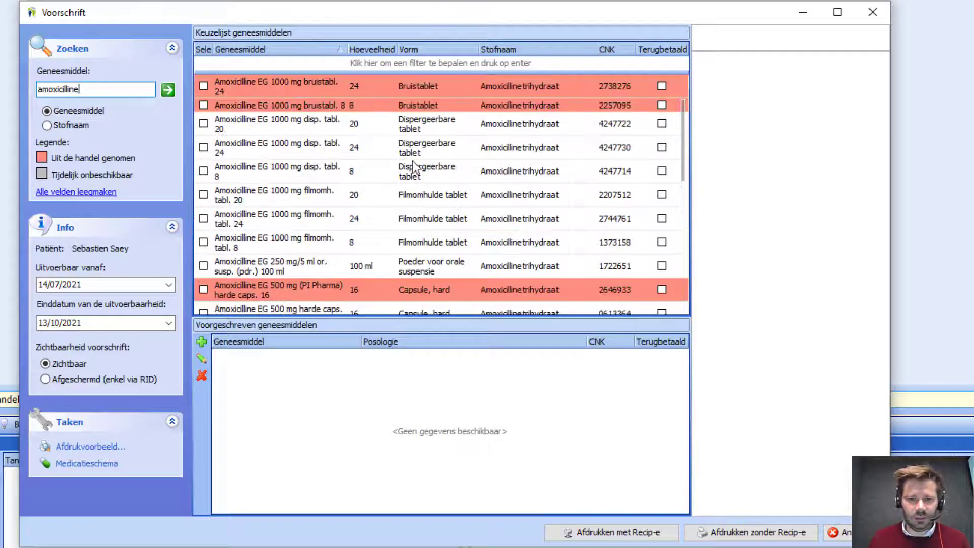
left_click(204, 195)
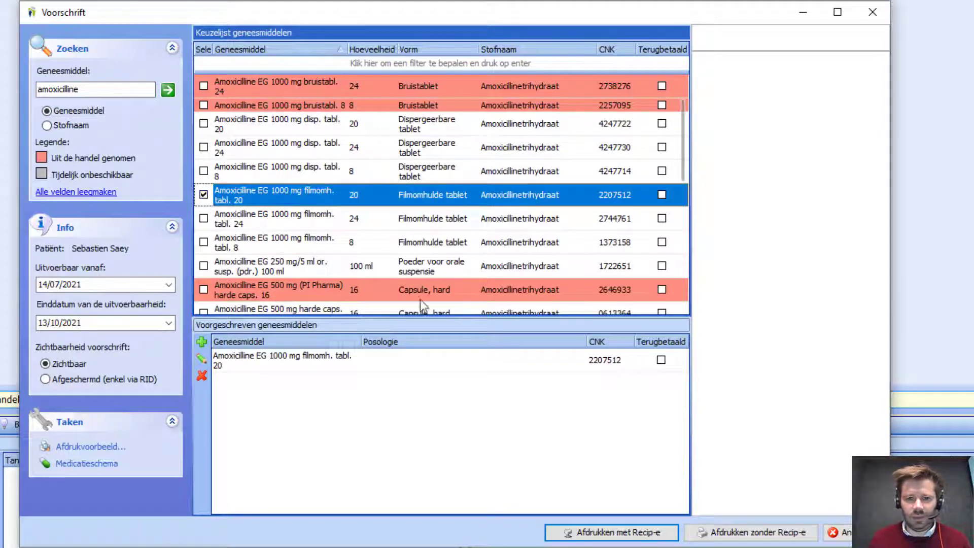
Search the medicines for "ibuprofen" and add Ibuprofen EG 600 mg omh. tabl. 30 to the prescription
left_click(106, 88)
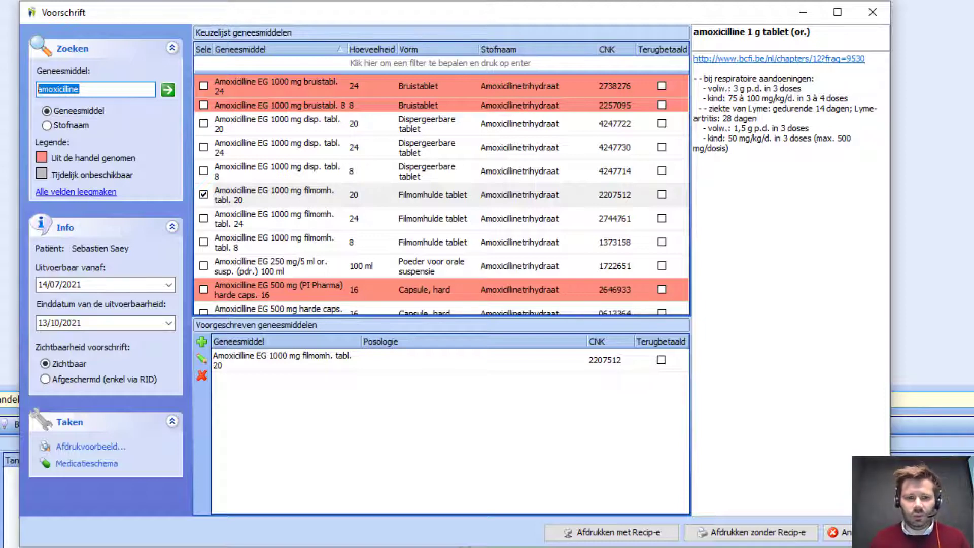
type("ibuprofen")
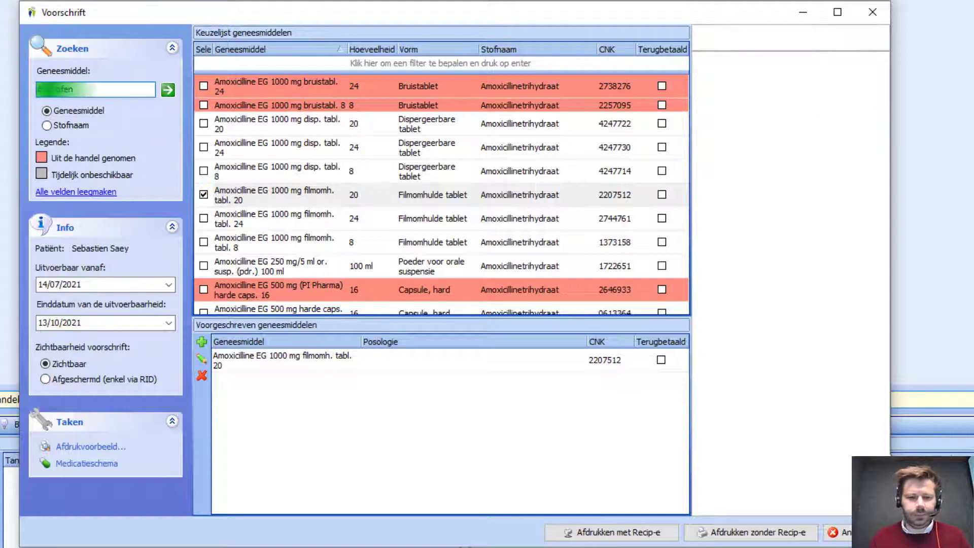
key("Return")
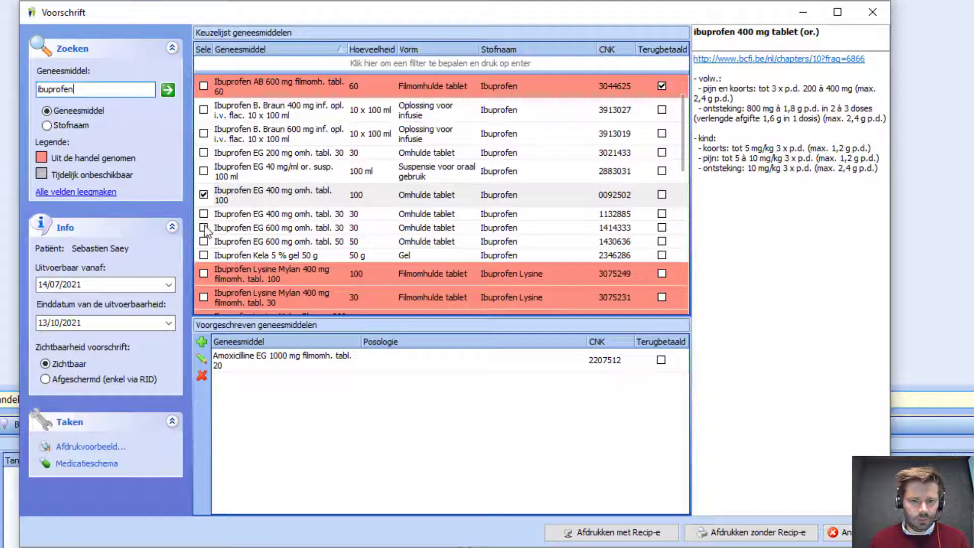
left_click(204, 228)
Search the medicines for "dafalgan" and add Dafalgan Forte 1 g bruistabl. 16 to the prescription
left_click(85, 87)
double_click(86, 87)
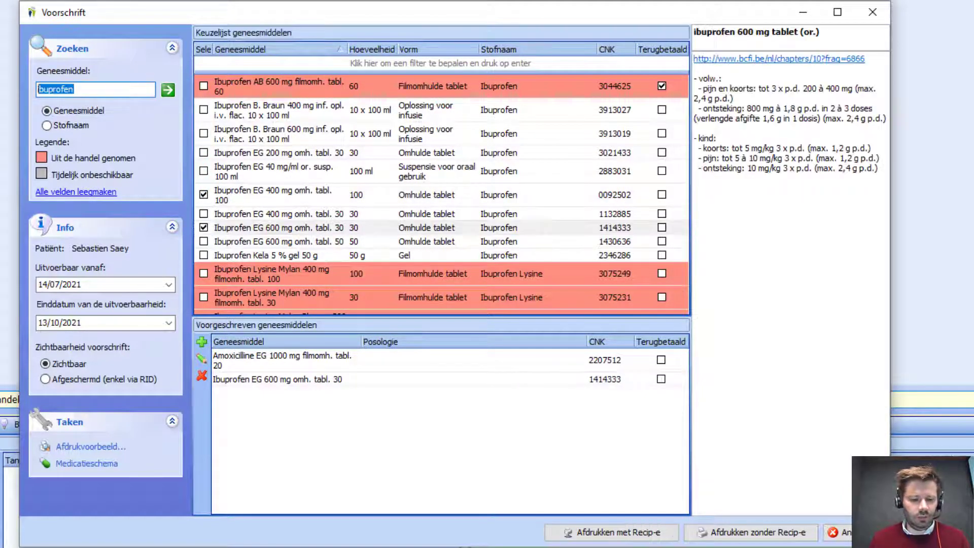
type("dafalgan")
key("Return")
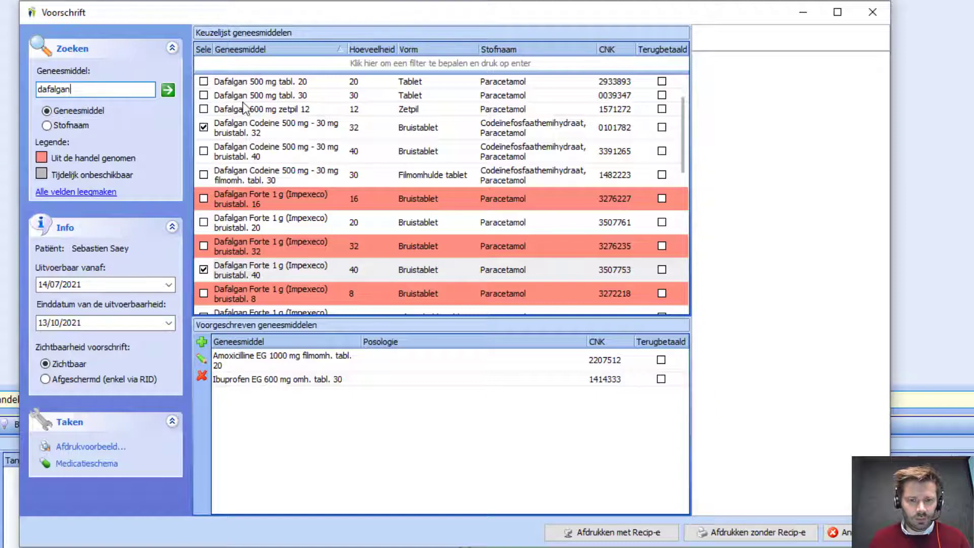
scroll(242, 102, "down", 5)
scroll(284, 172, "up", 2)
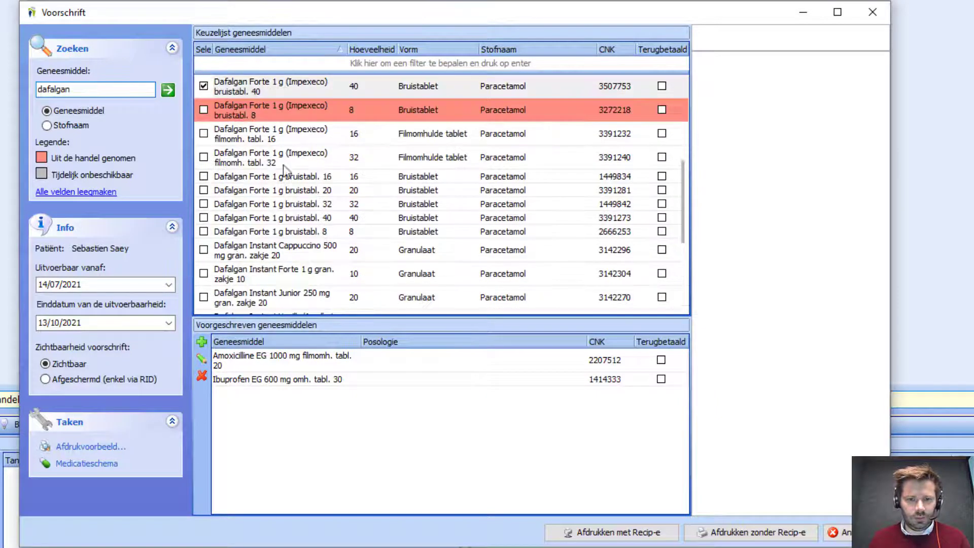
left_click(203, 176)
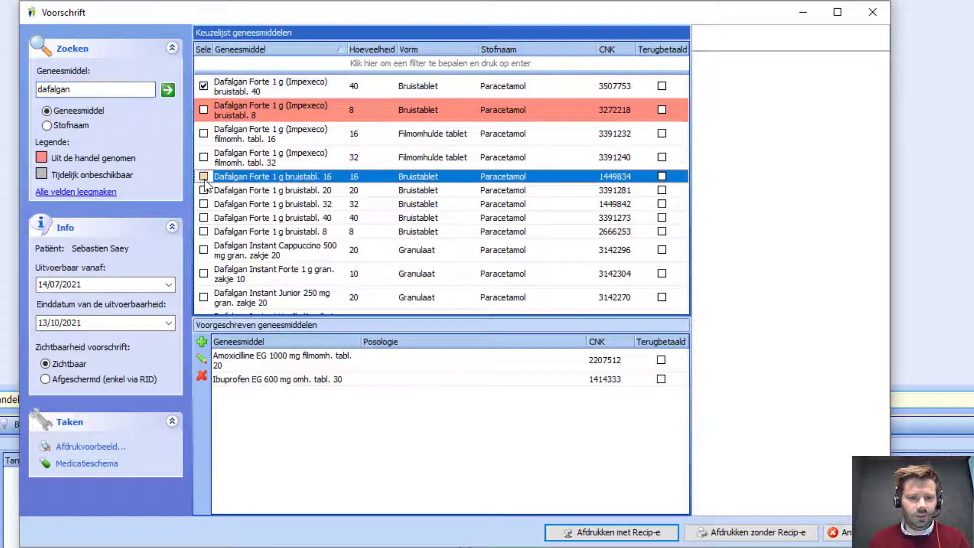
Search the medicines for "diclofenac" and add Diclofenac EG 25 mg omh. tabl. 100 to the prescription
double_click(89, 91)
key("BackSpace")
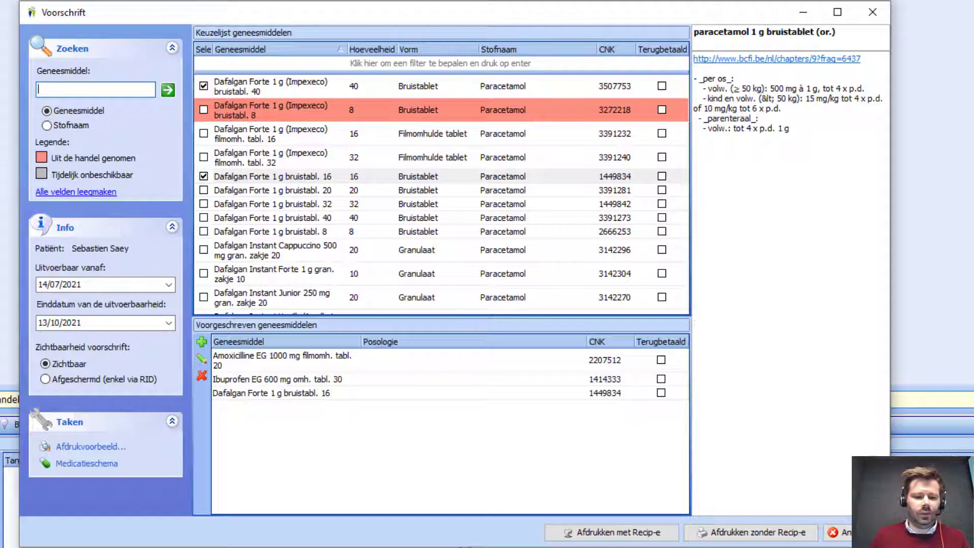
type("dic")
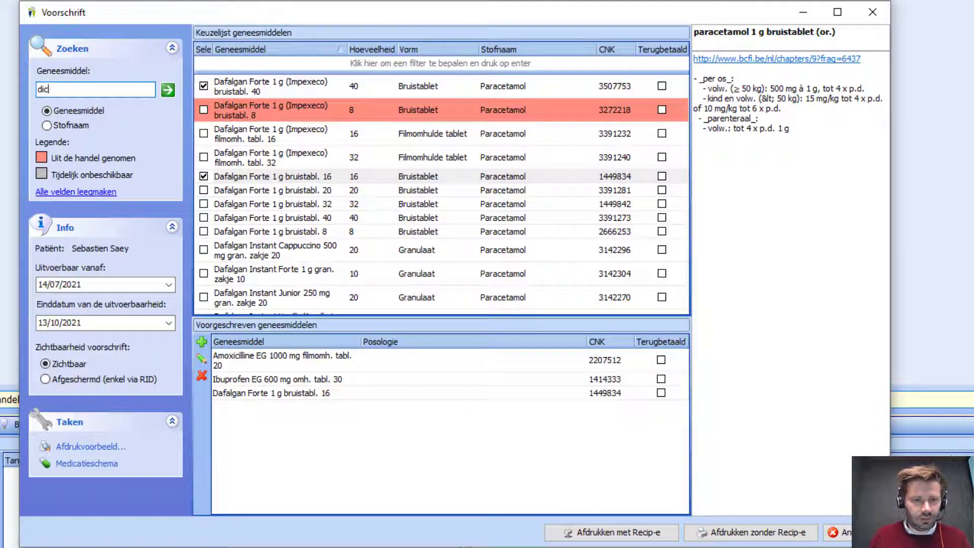
type("lofenac")
key("Return")
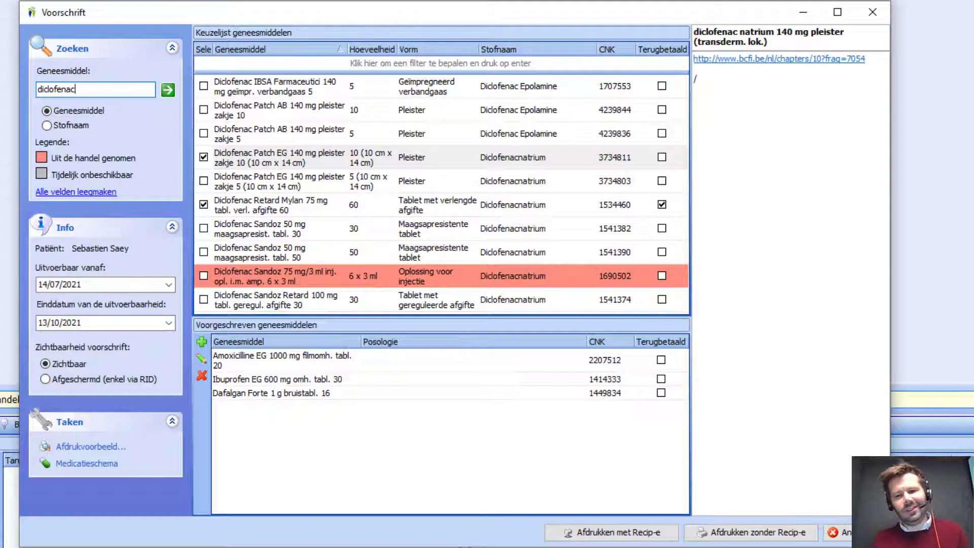
scroll(262, 160, "down", 2)
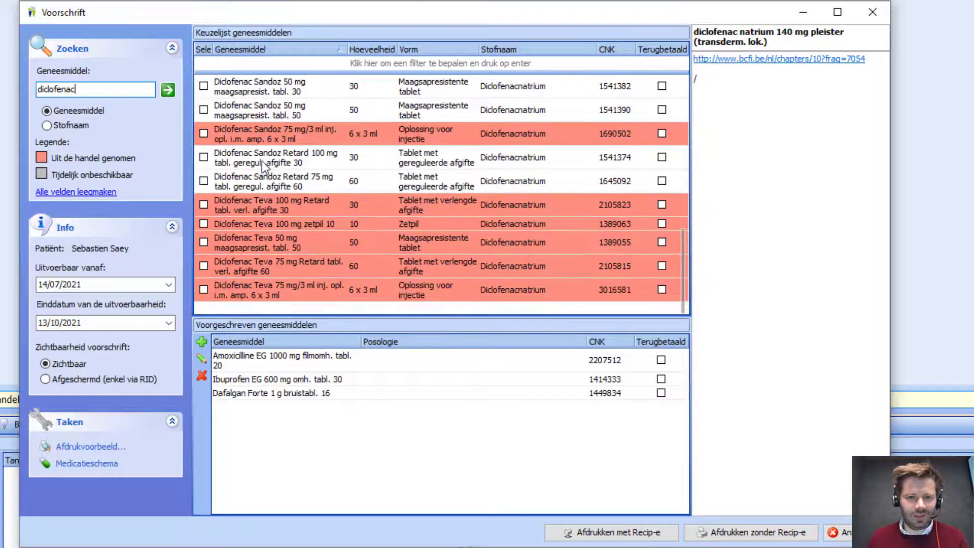
scroll(290, 170, "up", 5)
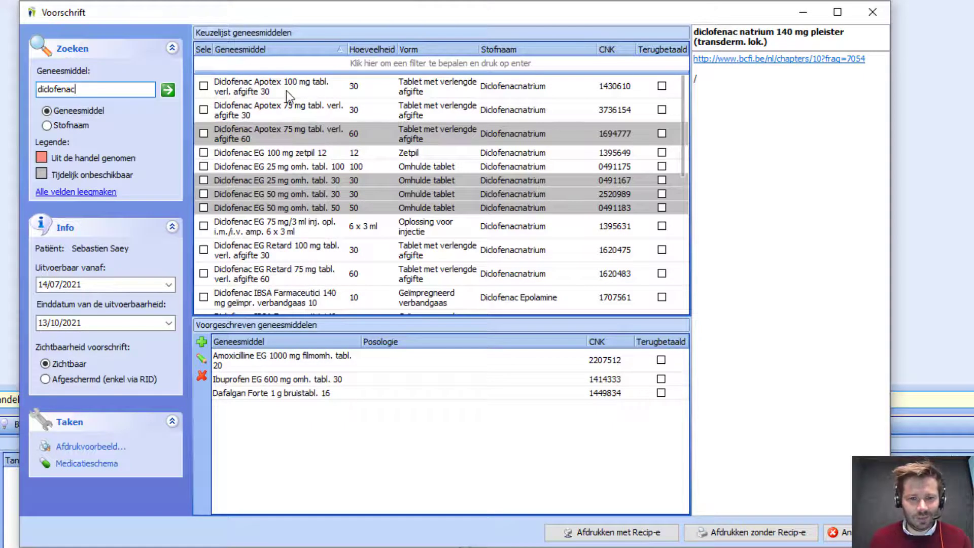
left_click(203, 166)
left_click(203, 166)
Search the medicines for "amoxicl" and add Amoxiclav Teva 875 mg - 125 mg filmomh. tabl. 20 to the prescription
left_click(96, 92)
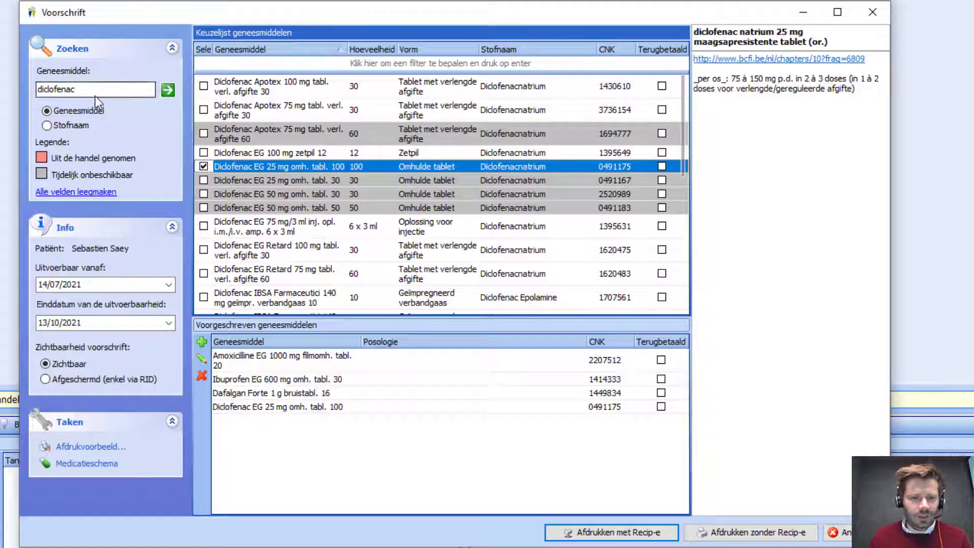
key("BackSpace")
key("BackSpace")
key("BackSpace")
key("BackSpace")
key("BackSpace")
key("BackSpace")
key("BackSpace")
key("BackSpace")
key("BackSpace")
key("BackSpace")
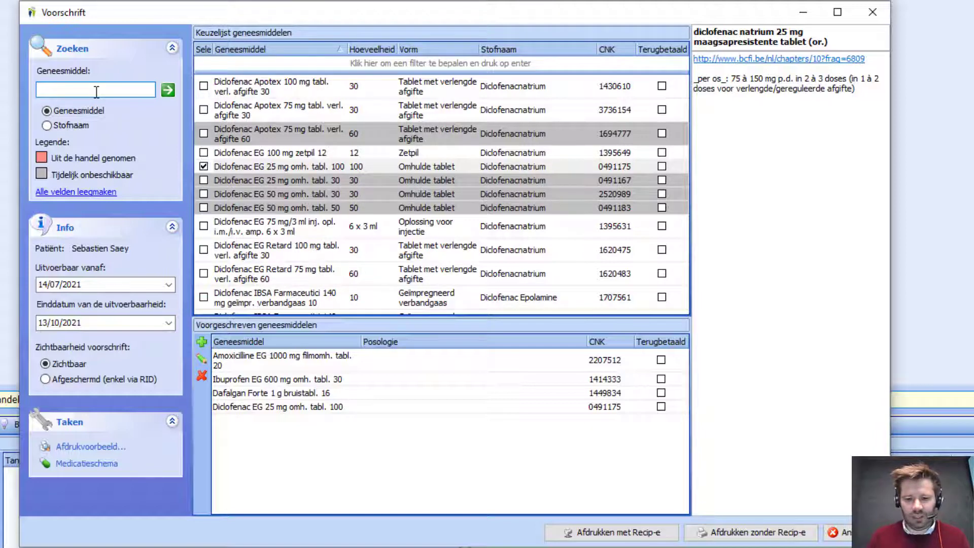
type("amio")
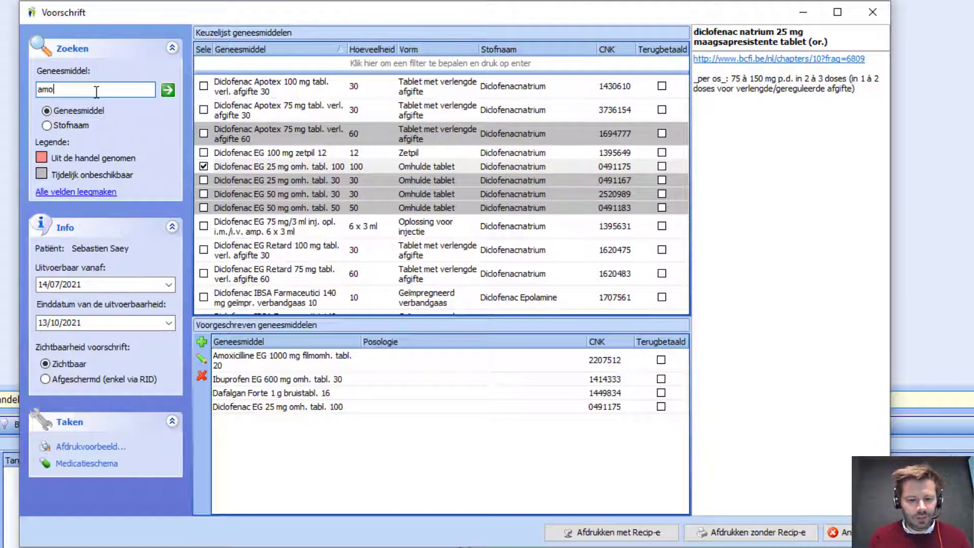
type("xicl")
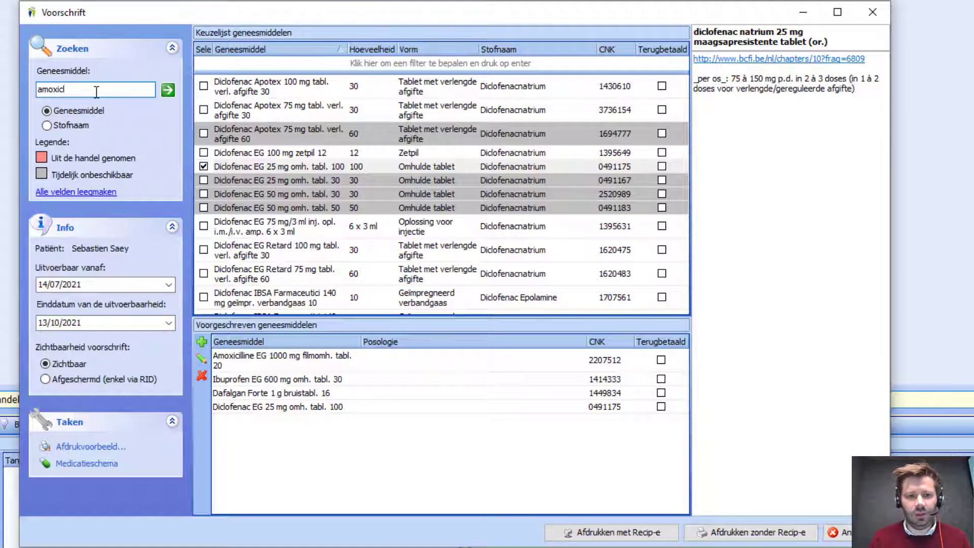
key("Return")
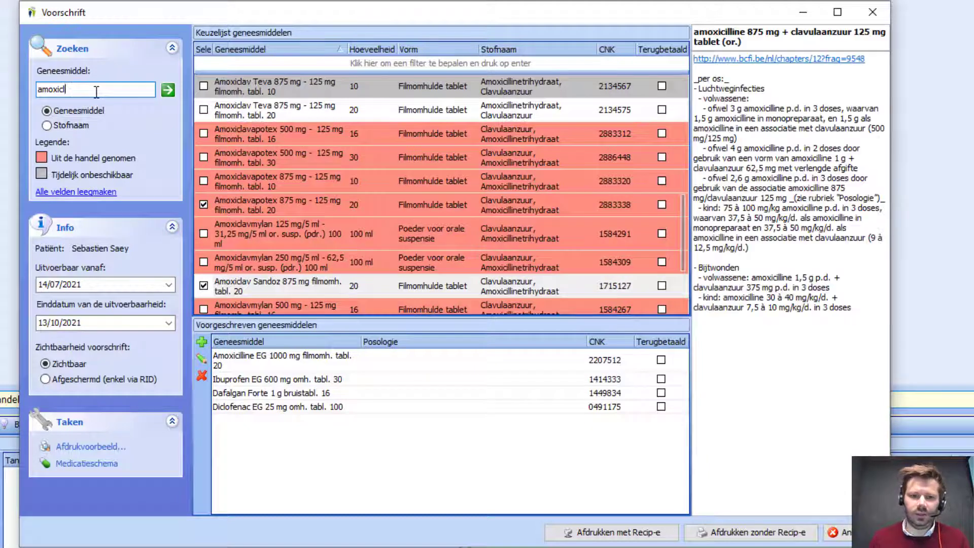
left_click(204, 110)
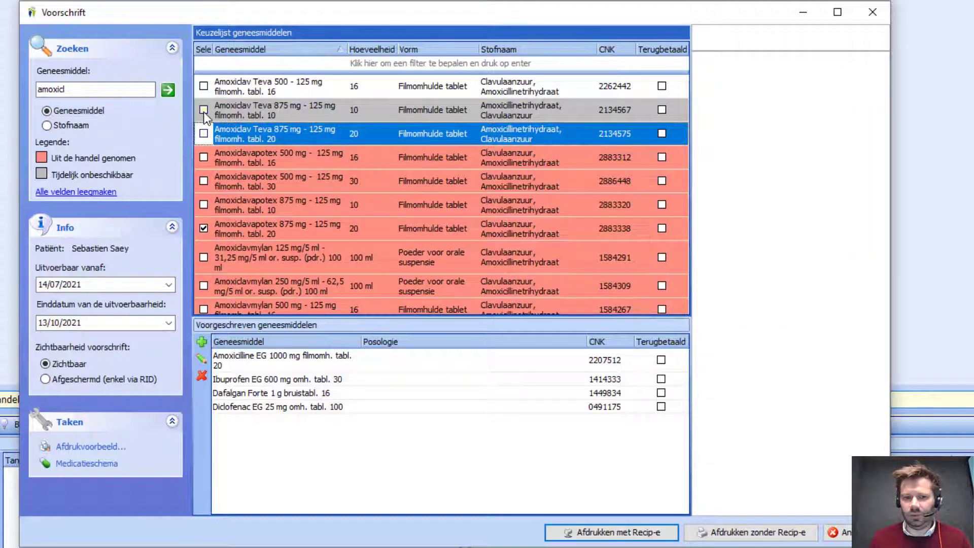
left_click(203, 135)
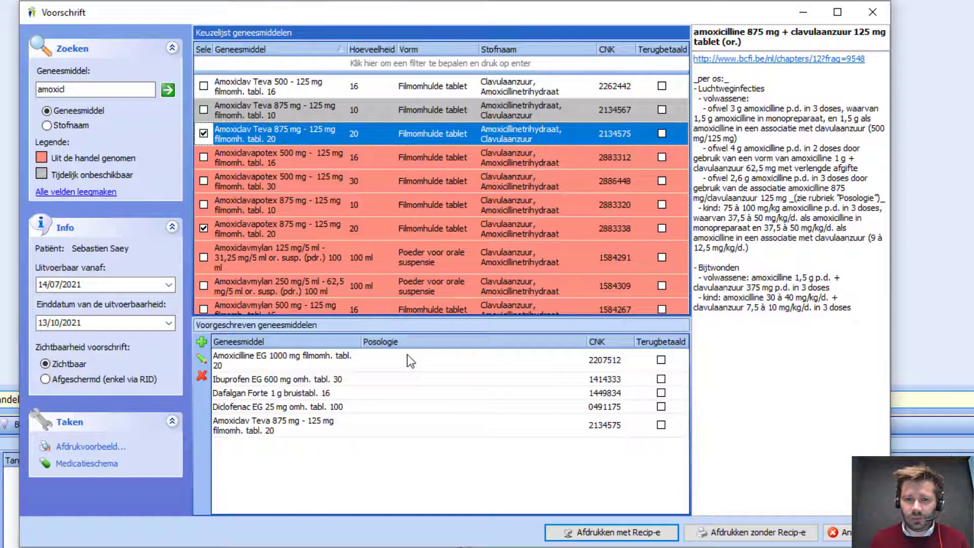
Set the posology of the prescribed Amoxicilline EG 1000 mg to "3 * daags"
left_click(425, 361)
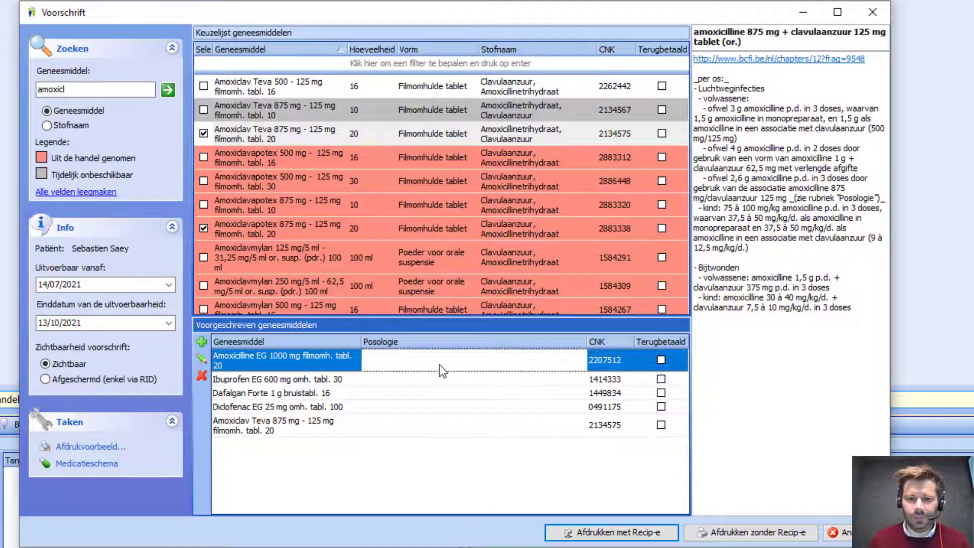
double_click(440, 365)
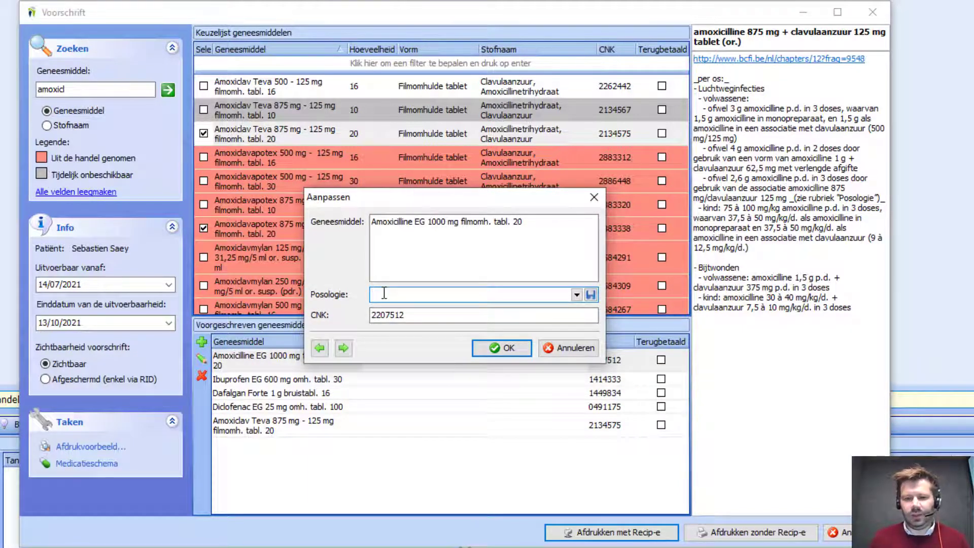
type("3 * daags")
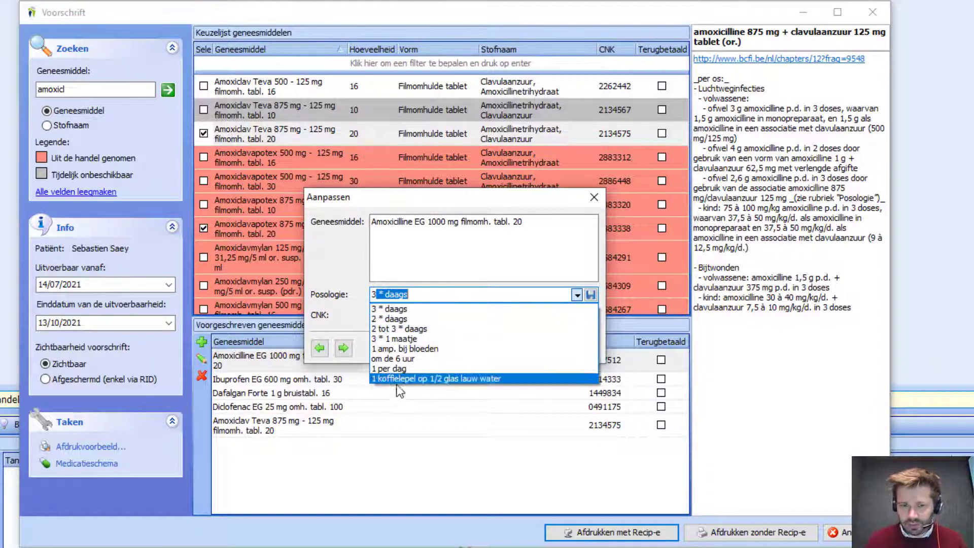
left_click(405, 308)
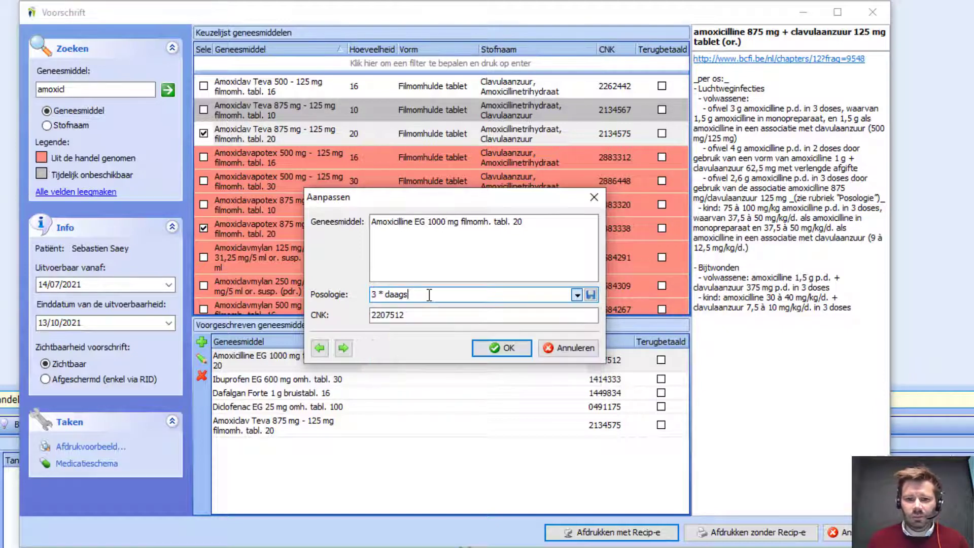
left_click(577, 295)
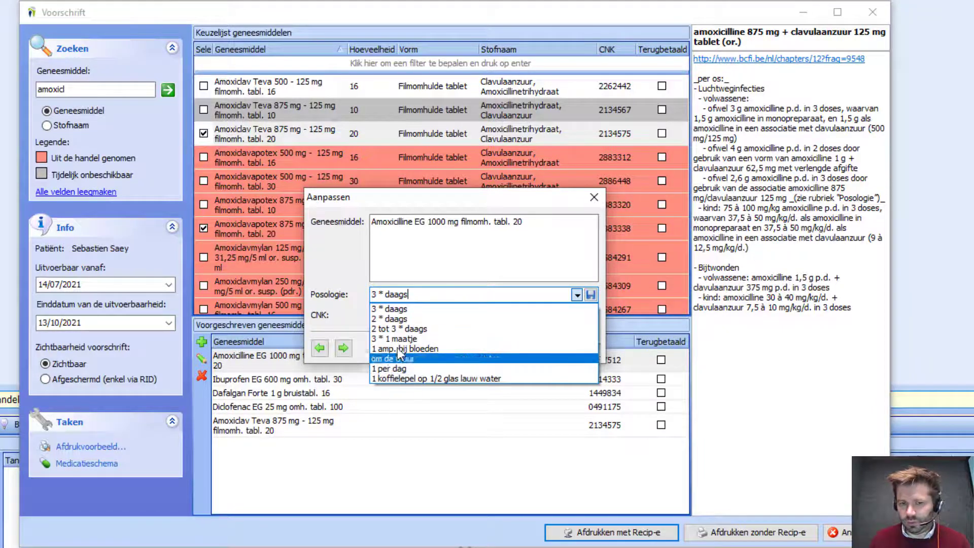
left_click(404, 309)
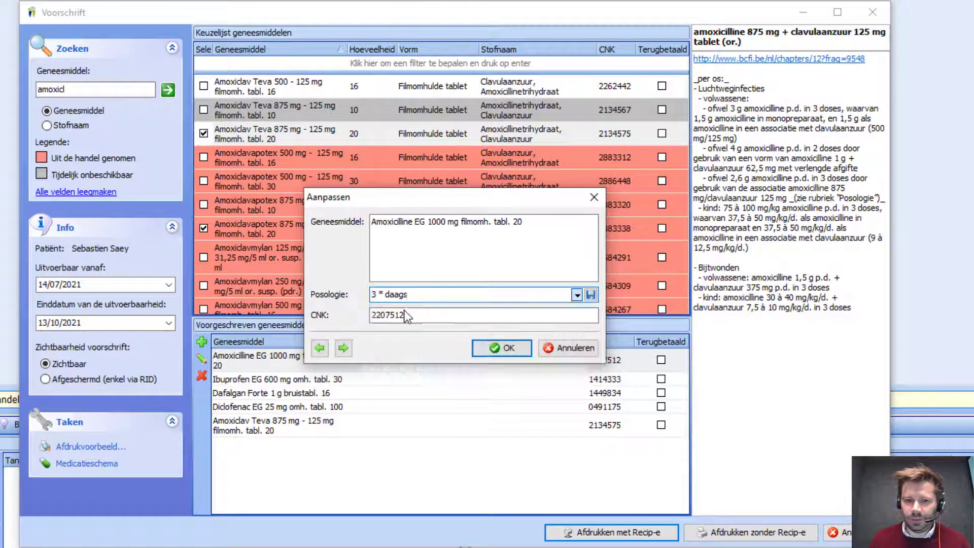
left_click(499, 349)
Set the posology of the prescribed Ibuprofen EG 600 mg to "3 * daags"
double_click(391, 380)
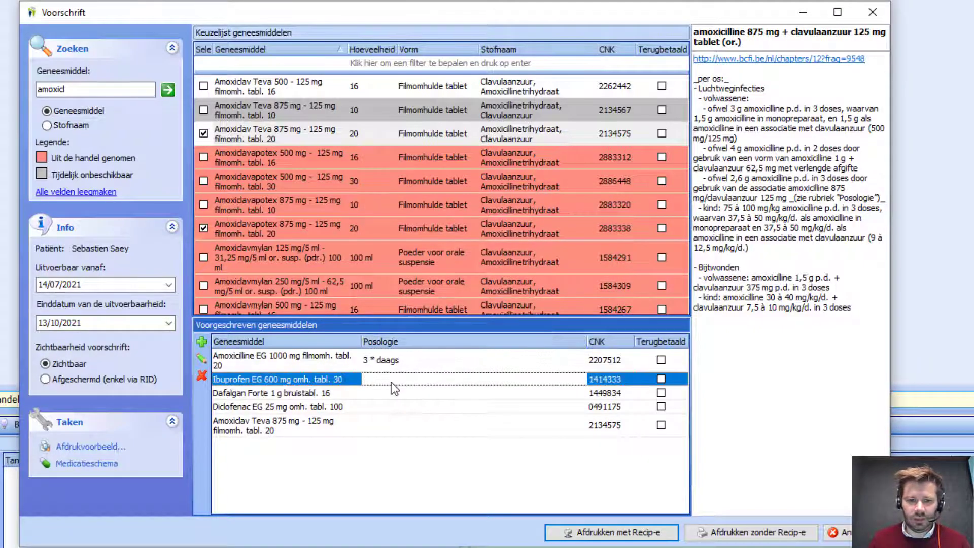
left_click(578, 296)
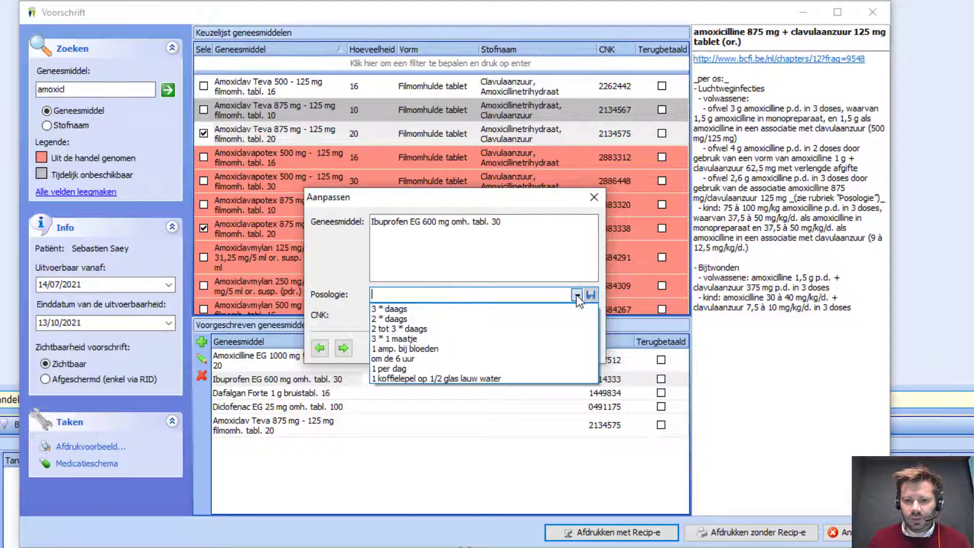
left_click(404, 308)
left_click(500, 349)
Set the posology of the prescribed Dafalgan Forte 1 g to "3 * daags"
double_click(388, 396)
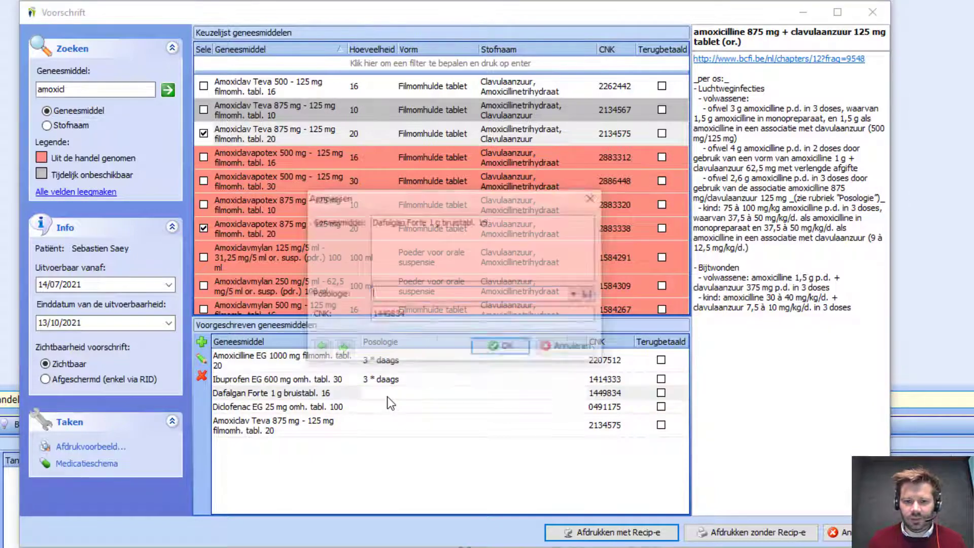
left_click(577, 296)
left_click(404, 308)
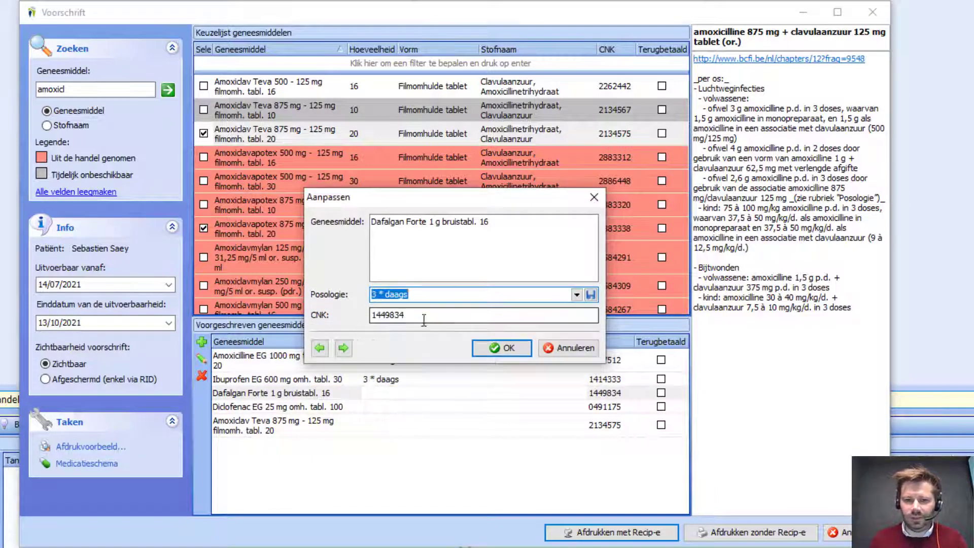
left_click(501, 348)
Set the posology of the prescribed Diclofenac EG 25 mg to "2 * daags"
double_click(393, 407)
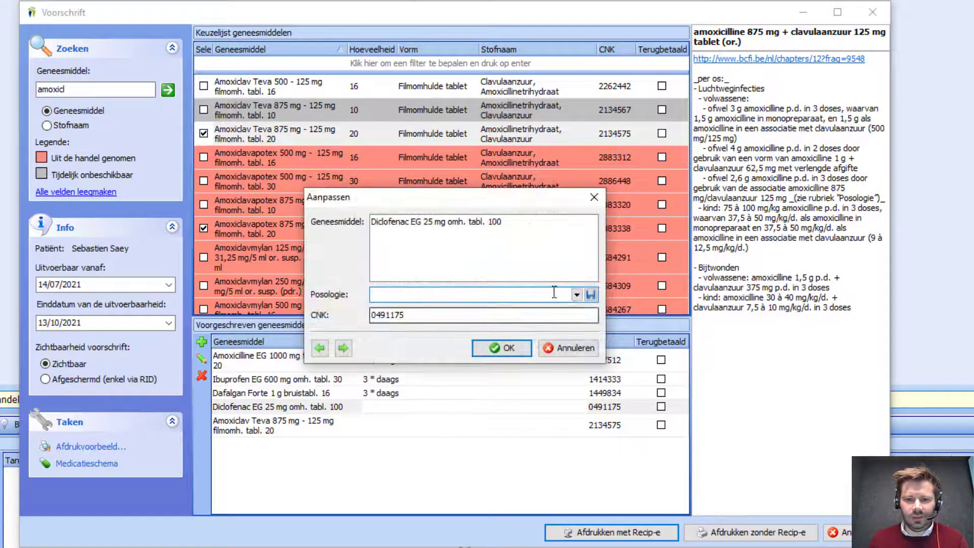
left_click(576, 296)
left_click(423, 316)
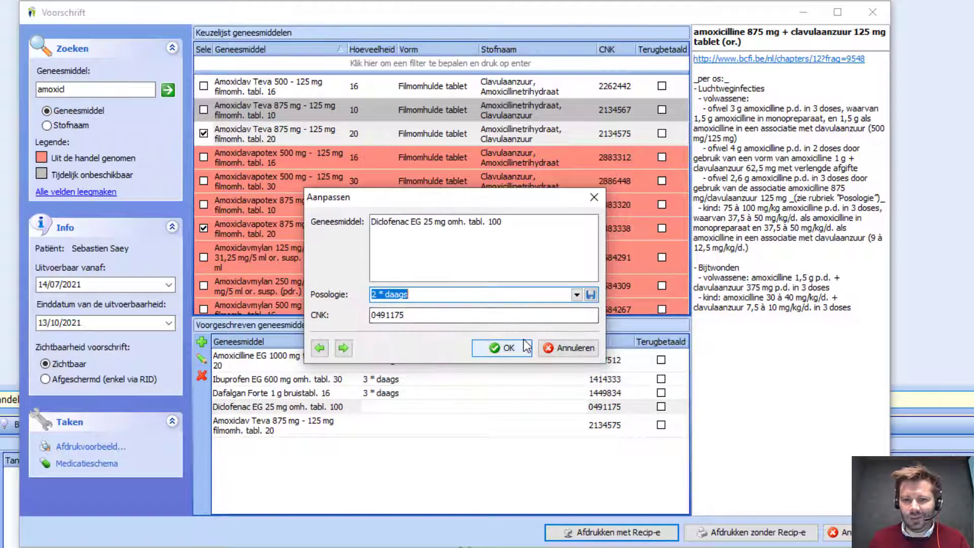
left_click(500, 348)
Set the posology of the prescribed Amoxiclav Teva 875 mg - 125 mg to "3 * daags"
double_click(394, 429)
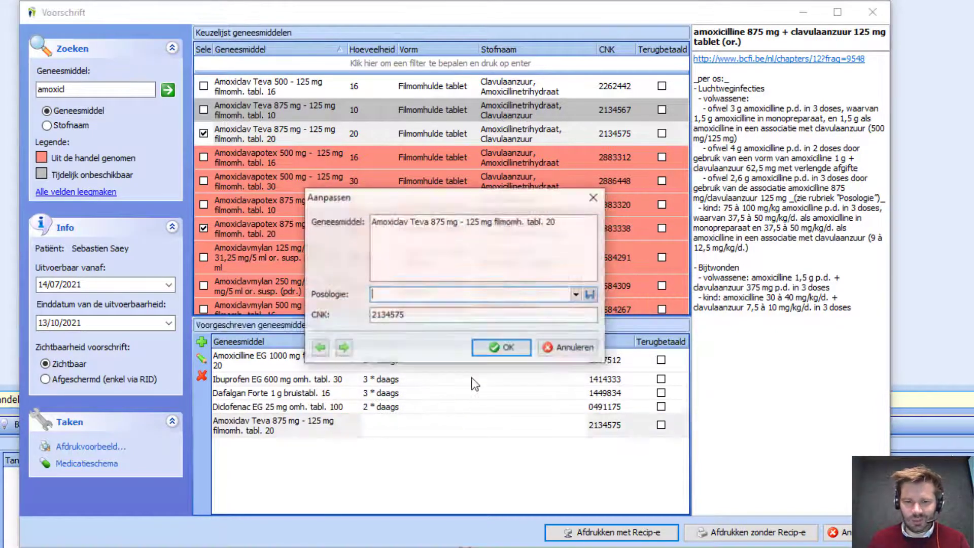
left_click(577, 295)
left_click(440, 310)
left_click(503, 351)
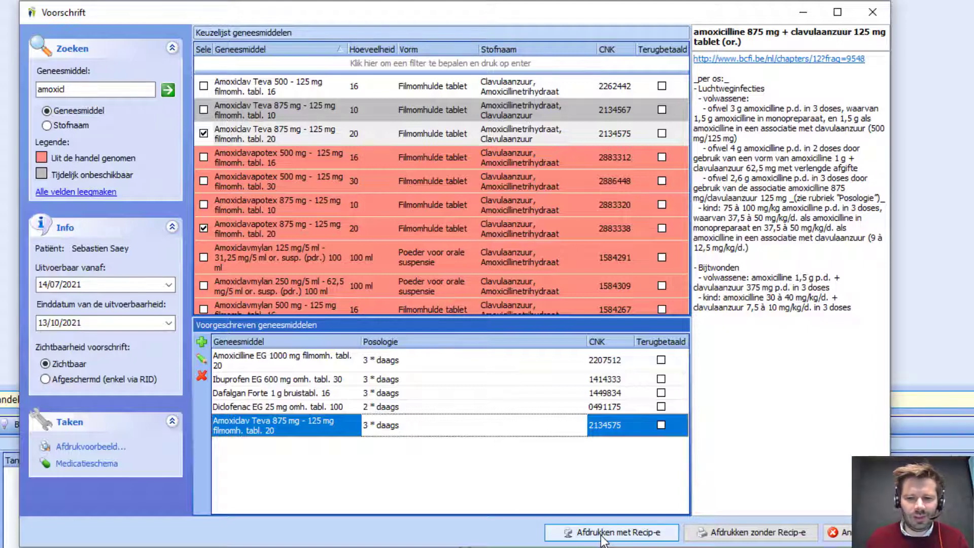
Submit the prescription with Recip-e and choose to deliver the proof of electronic prescription to the patient by e-mail
left_click(602, 536)
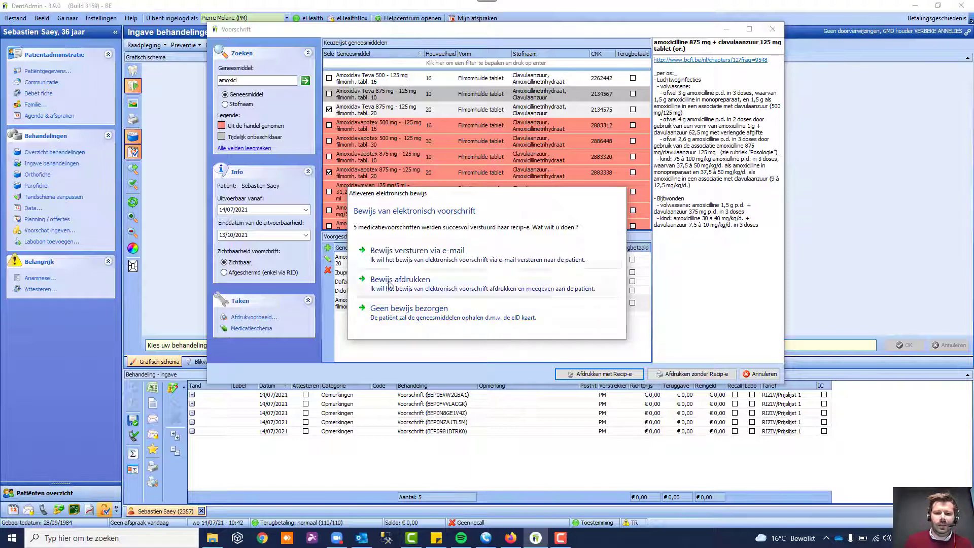
left_click(419, 260)
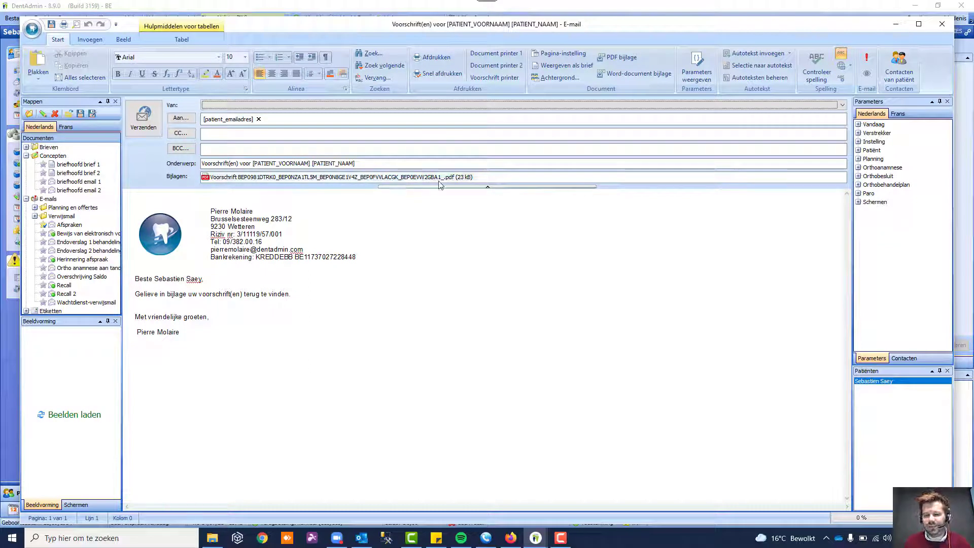
Open the e-mail's prescription PDF attachment, examine the barcodes, medicines and posologies on both pages, and close it
double_click(305, 178)
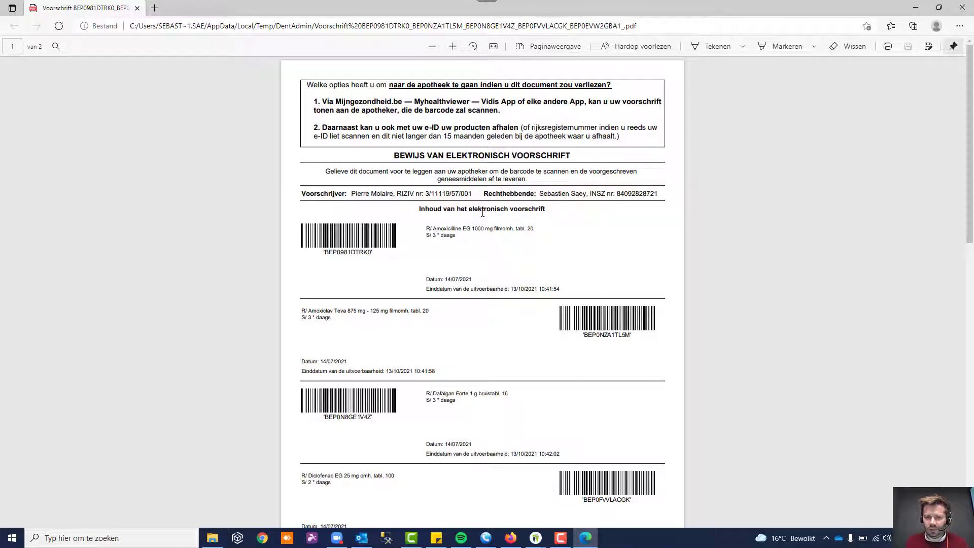
scroll(483, 214, "down", 2)
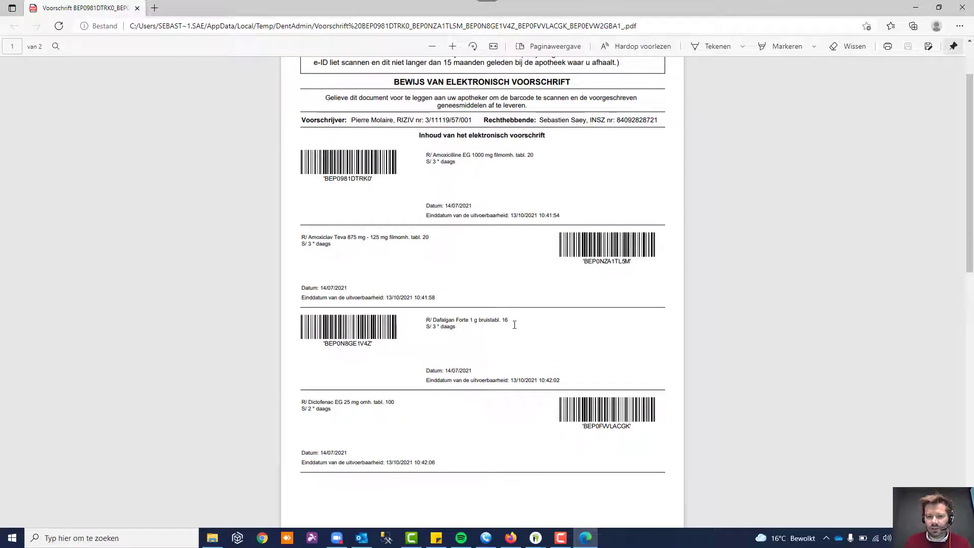
scroll(558, 203, "down", 10)
scroll(561, 204, "down", 2)
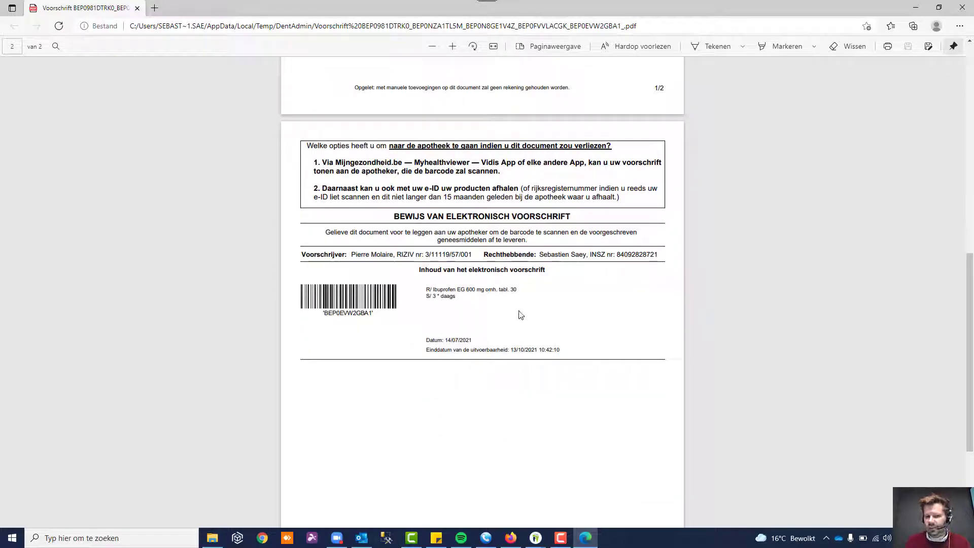
scroll(521, 315, "up", 10)
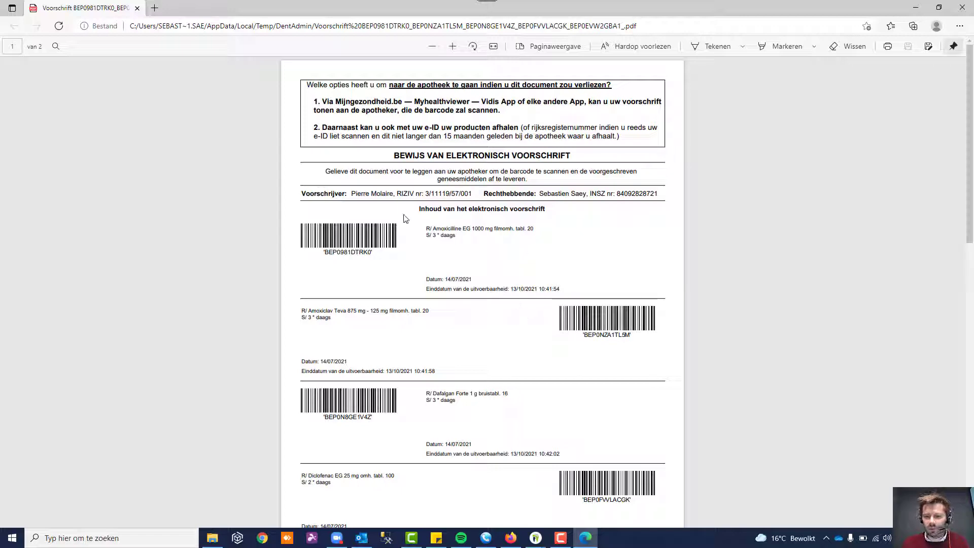
scroll(553, 250, "down", 8)
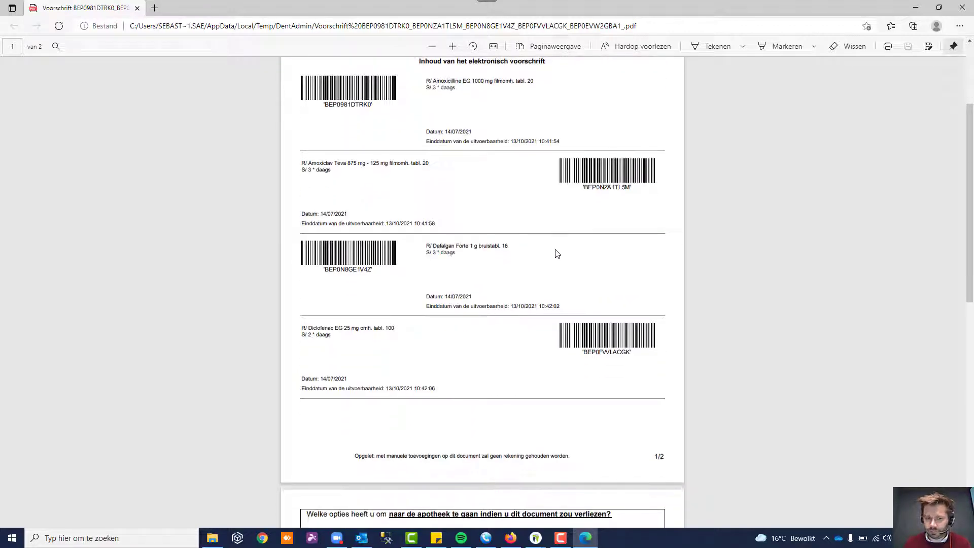
scroll(557, 253, "down", 5)
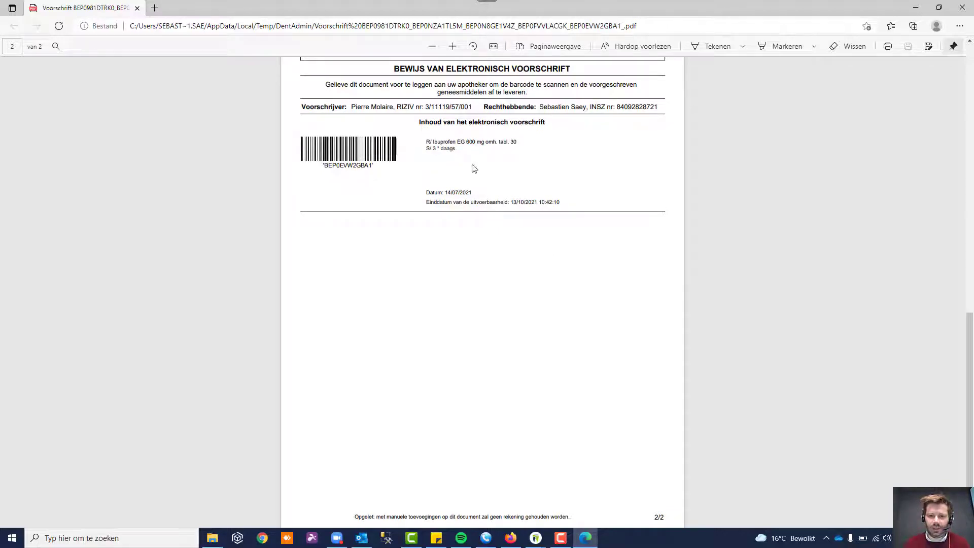
scroll(500, 240, "up", 6)
scroll(500, 240, "up", 8)
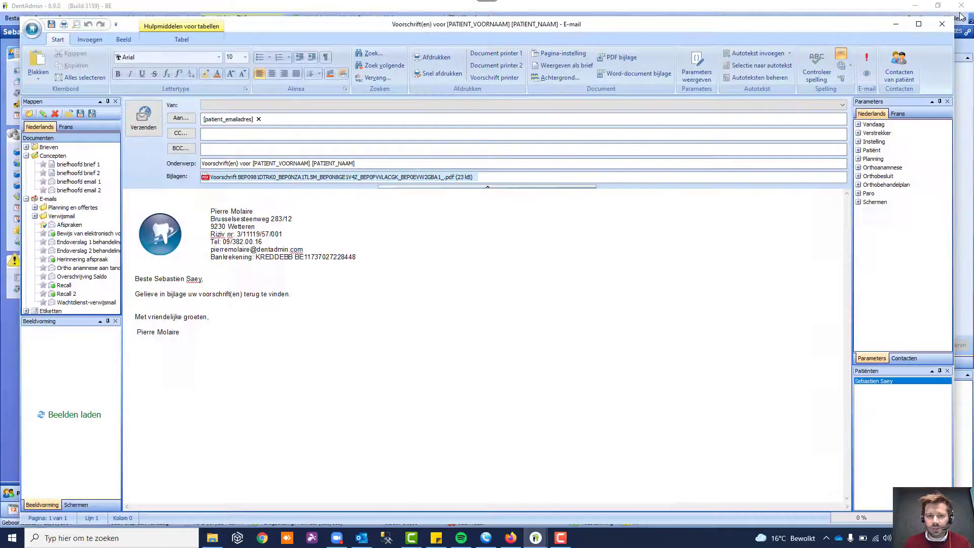
left_click(963, 7)
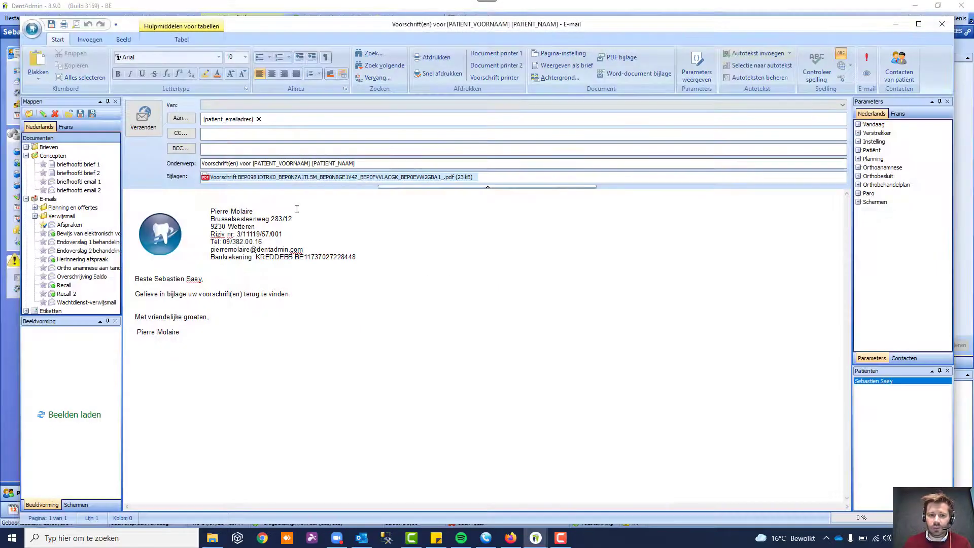